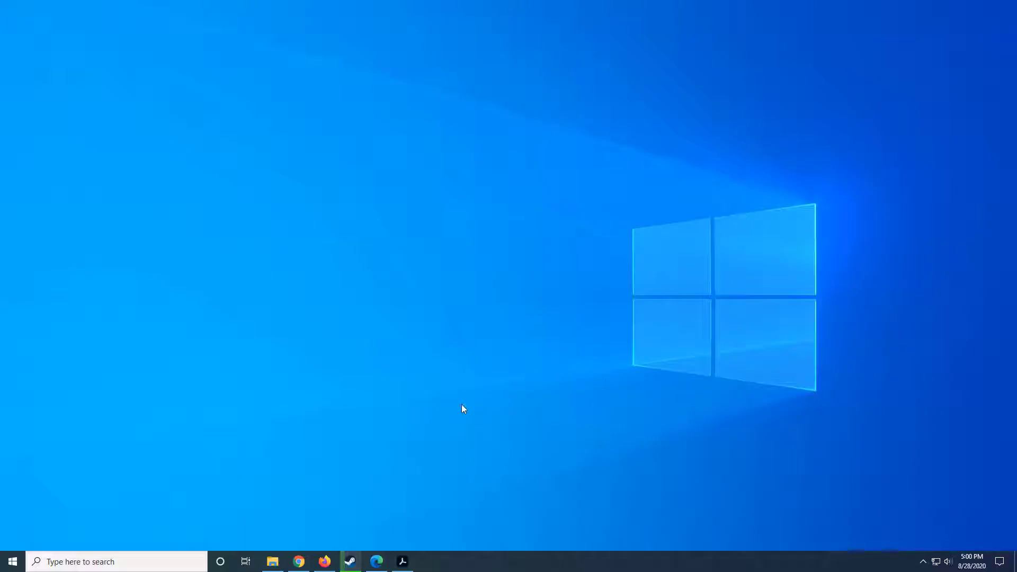
# Step: Bring up the Microsoft Edge window, maximize it, and preview the open Steam window
pyautogui.click(376, 561)
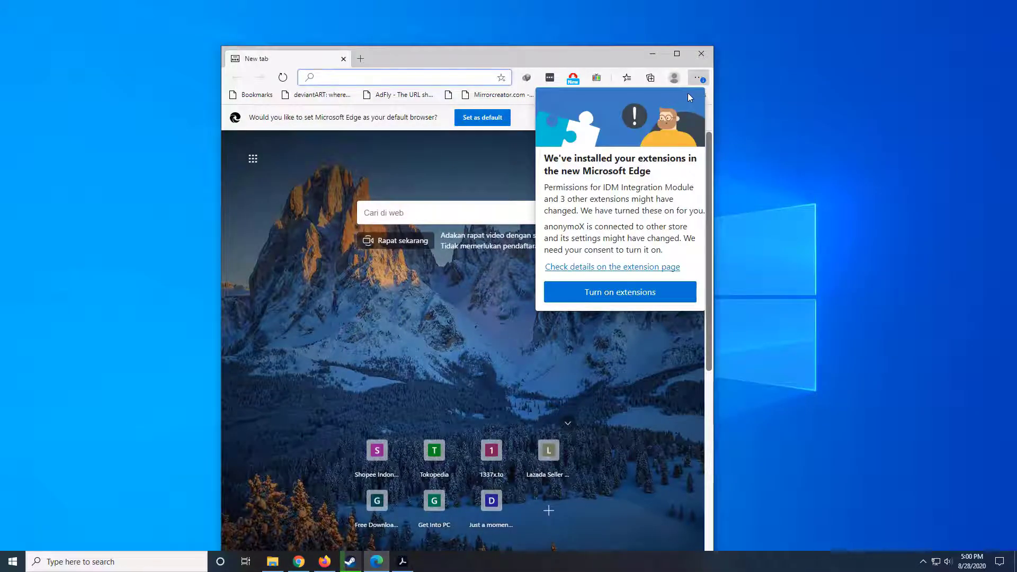
pyautogui.click(677, 53)
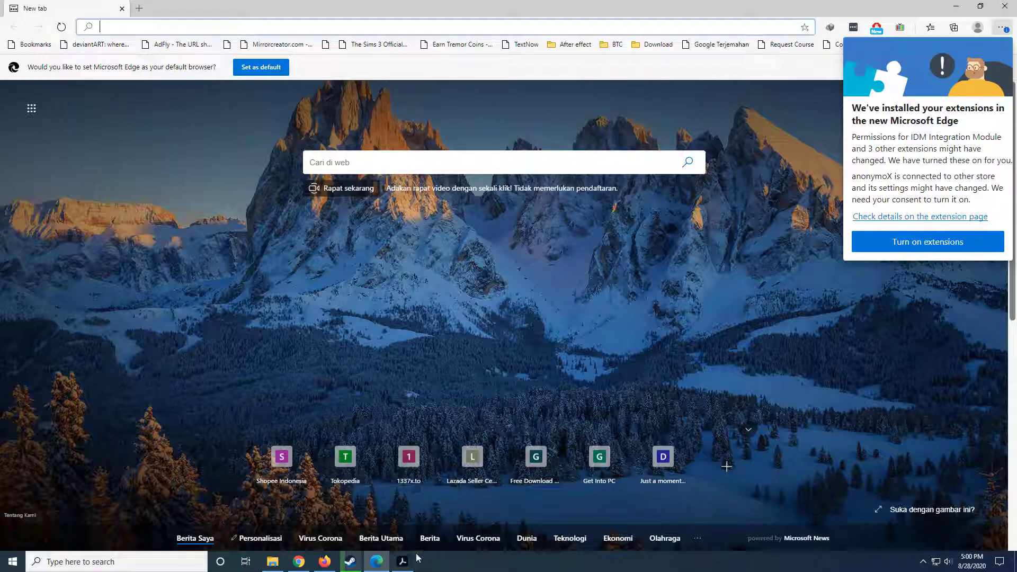
pyautogui.moveTo(358, 565)
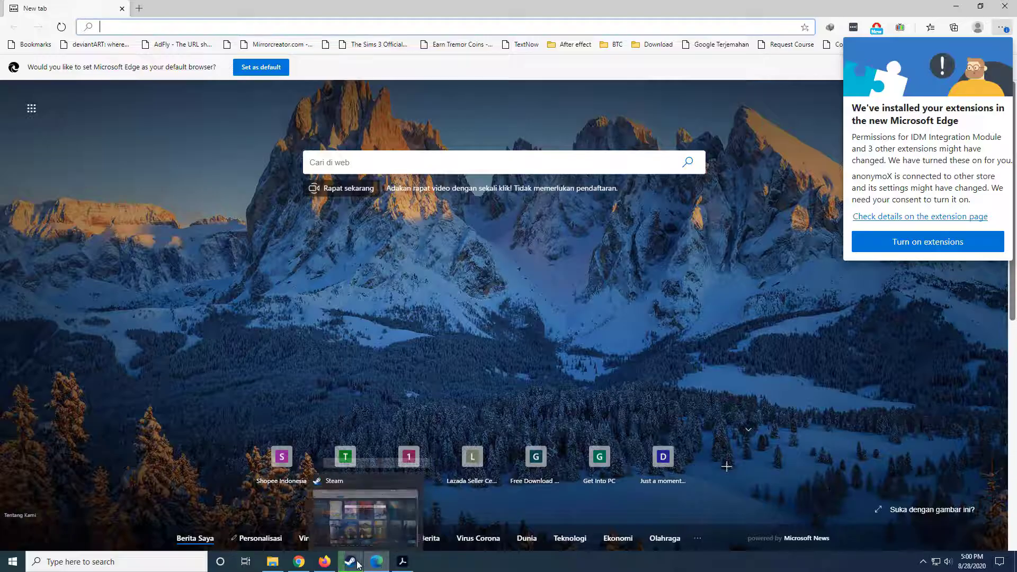
# Step: Switch between the open Acrobat, Edge and Steam windows, finishing with Google Chrome in front
pyautogui.moveTo(402, 562)
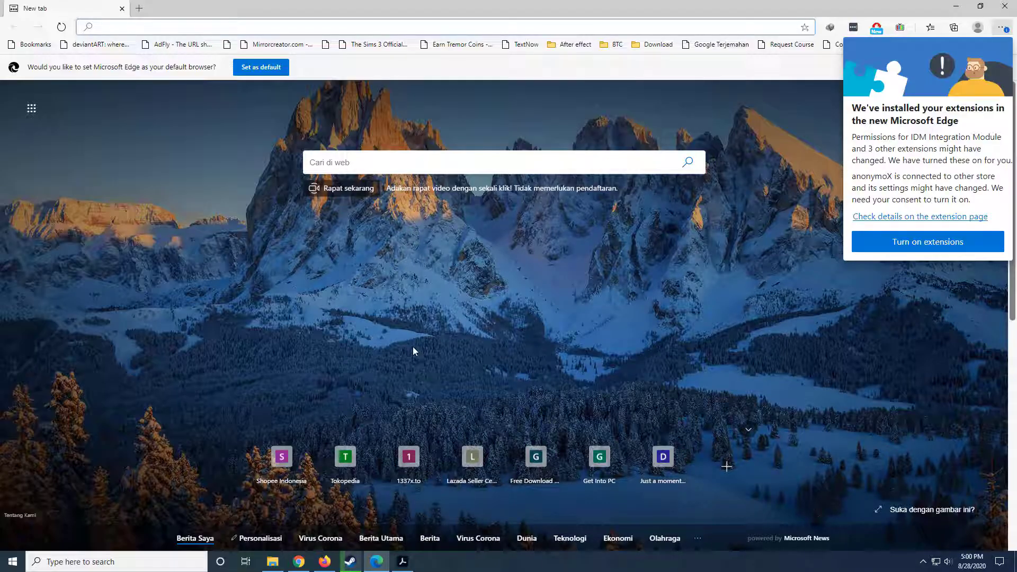
pyautogui.click(402, 560)
pyautogui.click(376, 561)
pyautogui.click(351, 563)
pyautogui.click(352, 562)
pyautogui.click(299, 561)
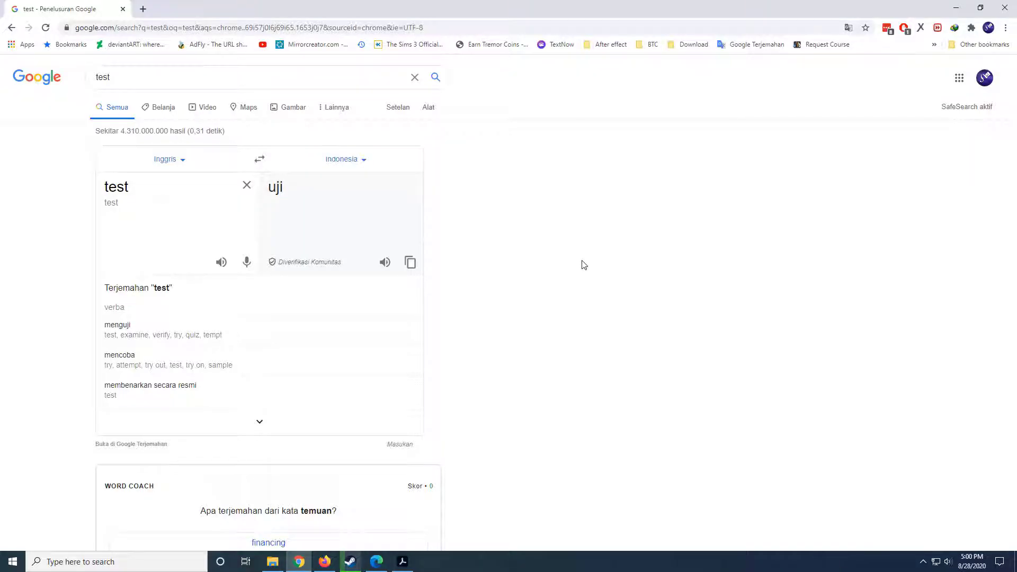
# Step: Cycle through all open windows in the window switcher and bring the This PC window to the front
pyautogui.hotkey('alt', 'Tab')
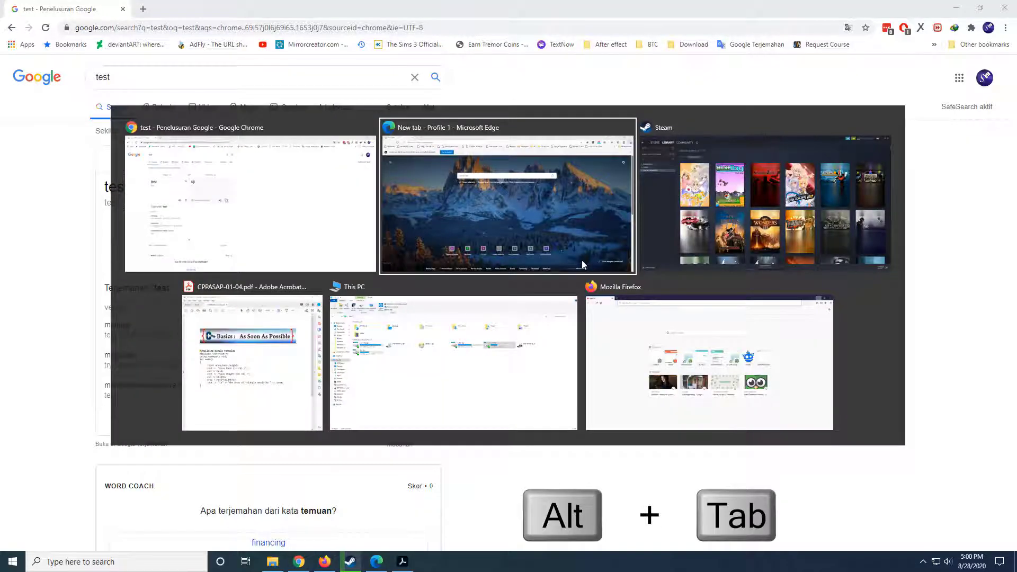
pyautogui.hotkey('alt', 'Tab')
pyautogui.hotkey('alt', 'Tab')
pyautogui.hotkey('alt', 'Tab')
pyautogui.hotkey('alt', 'Tab')
pyautogui.hotkey('alt', 'Tab')
pyautogui.hotkey('alt', 'Tab')
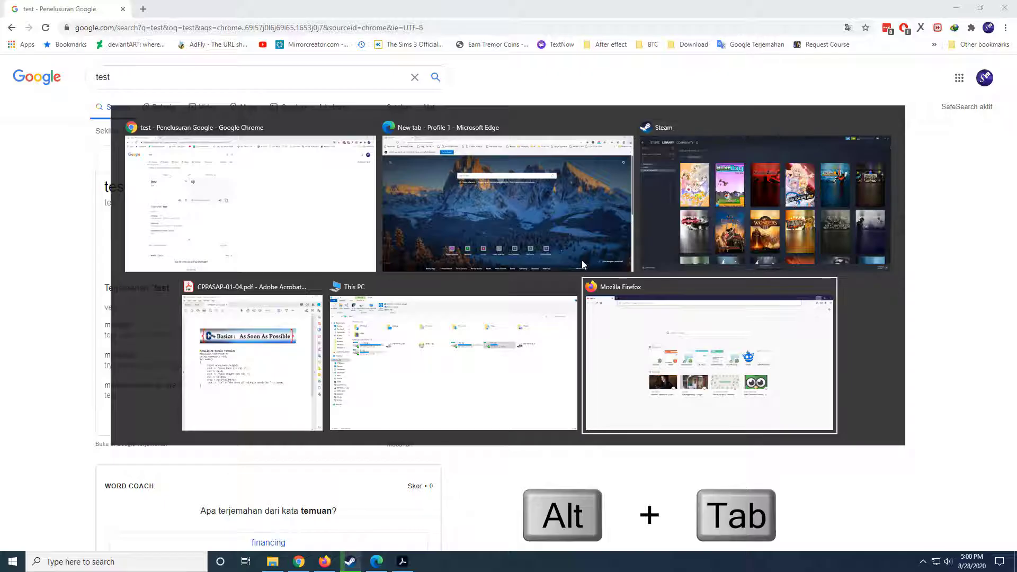
pyautogui.hotkey('alt', 'Tab')
pyautogui.hotkey('alt', 'Tab')
pyautogui.hotkey('alt', 'Tab')
pyautogui.hotkey('alt', 'Tab')
pyautogui.hotkey('alt', 'Tab')
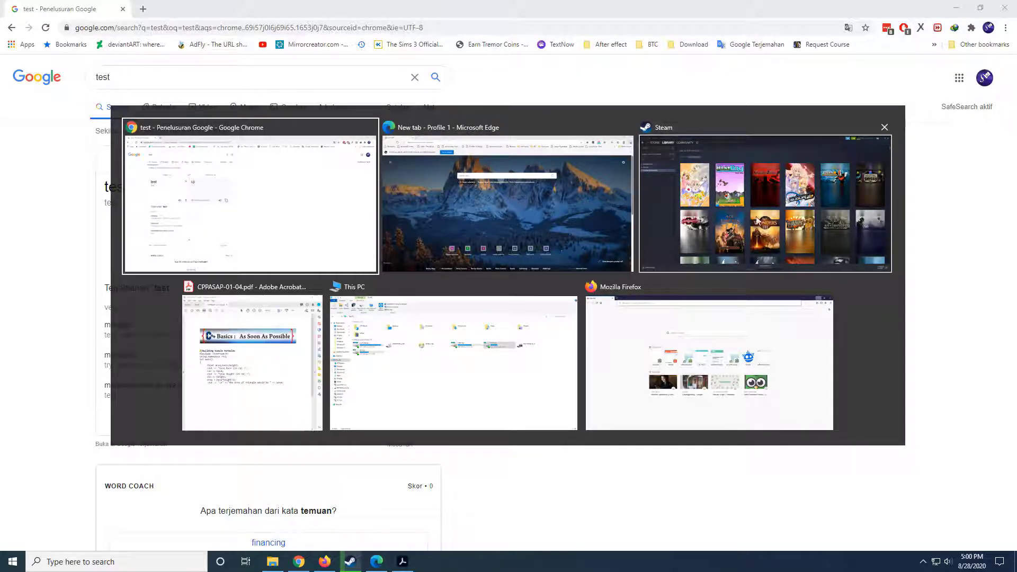
pyautogui.hotkey('alt', 'Tab')
pyautogui.hotkey('alt', 'Tab')
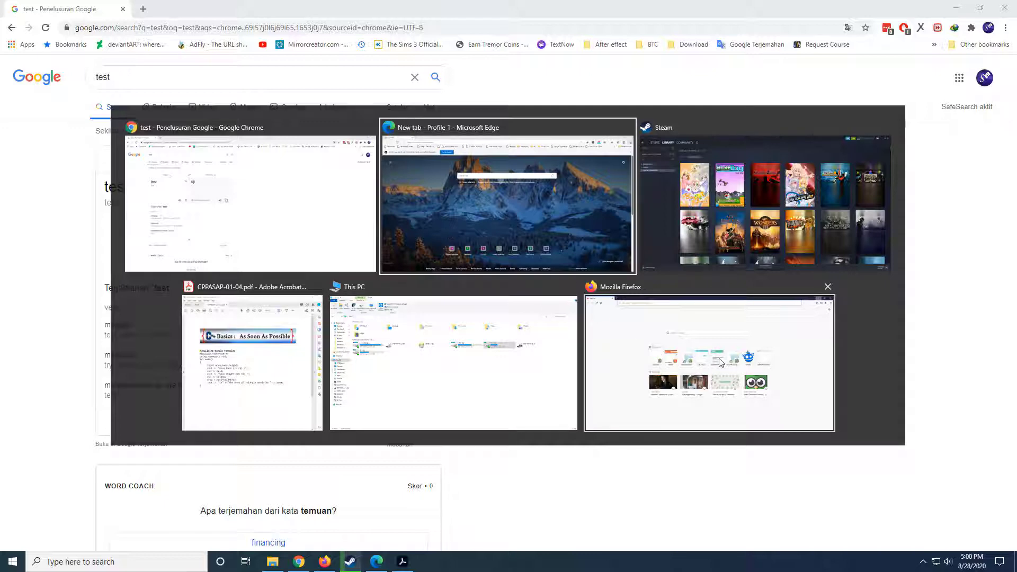
pyautogui.hotkey('alt', 'Tab')
pyautogui.hotkey('alt', 'Tab')
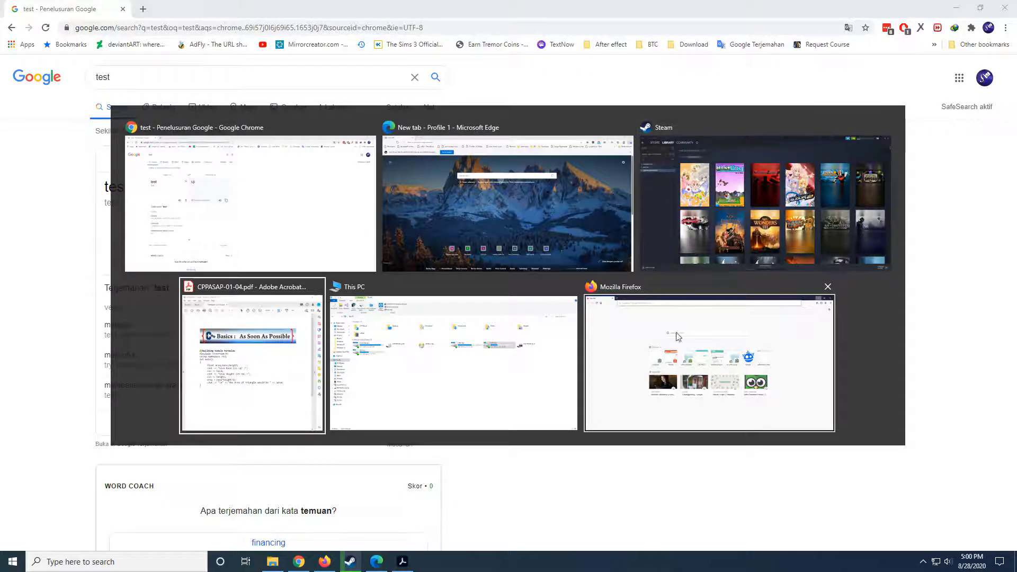
pyautogui.click(503, 311)
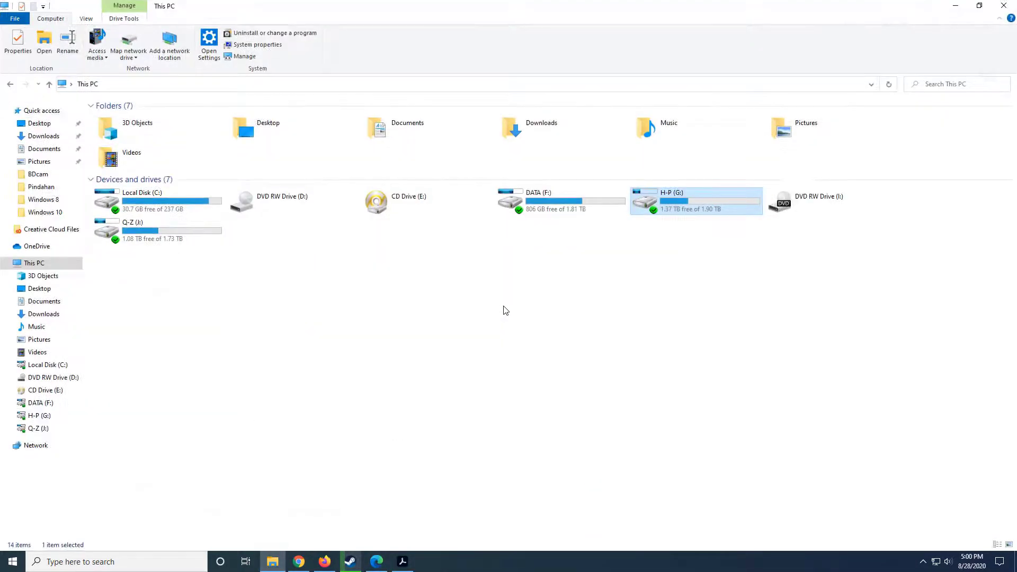
# Step: Use the window switcher to change to Microsoft Edge and from there to the Steam library
pyautogui.hotkey('alt', 'Tab')
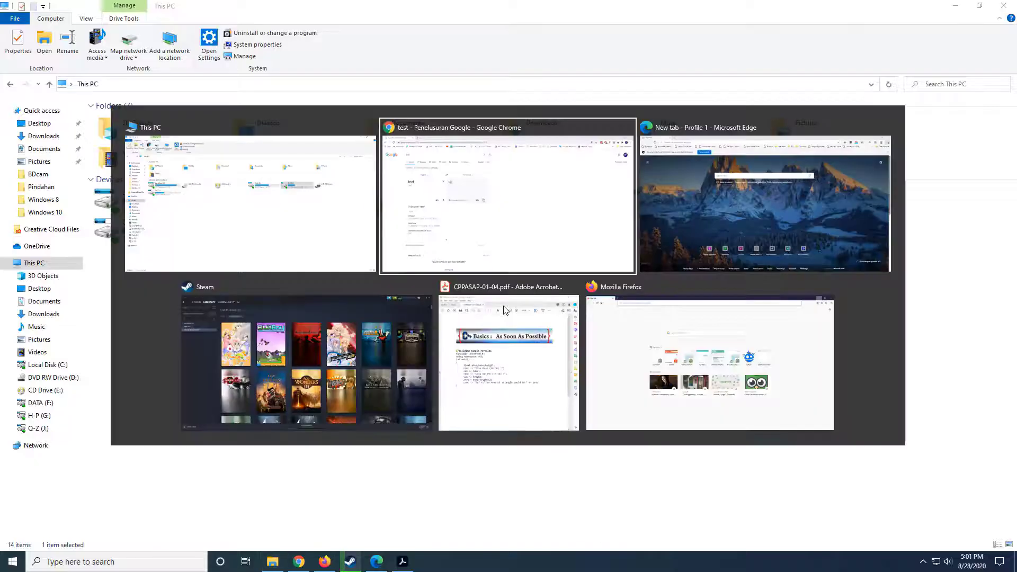
pyautogui.click(736, 149)
pyautogui.hotkey('alt', 'Tab')
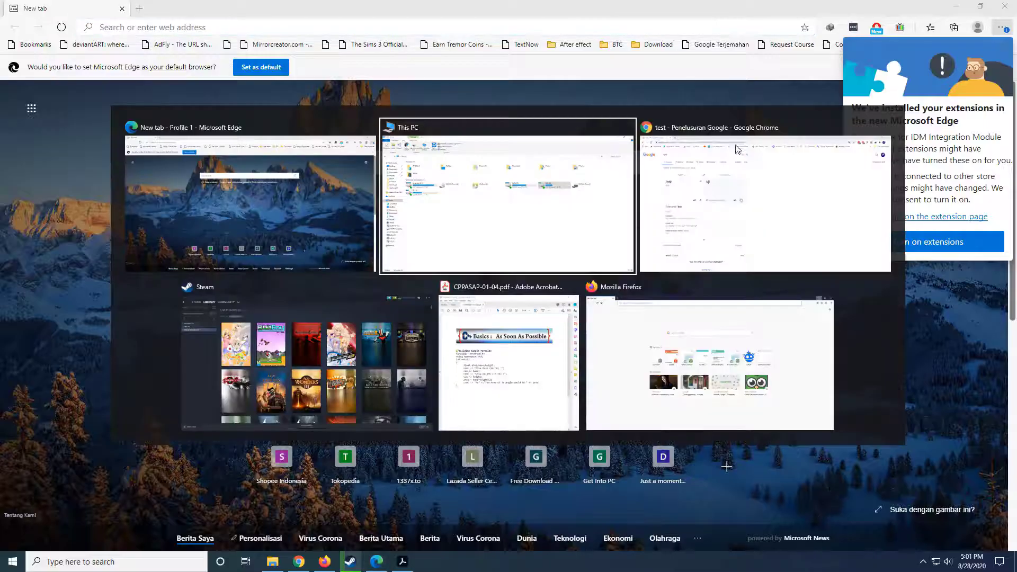
pyautogui.click(284, 321)
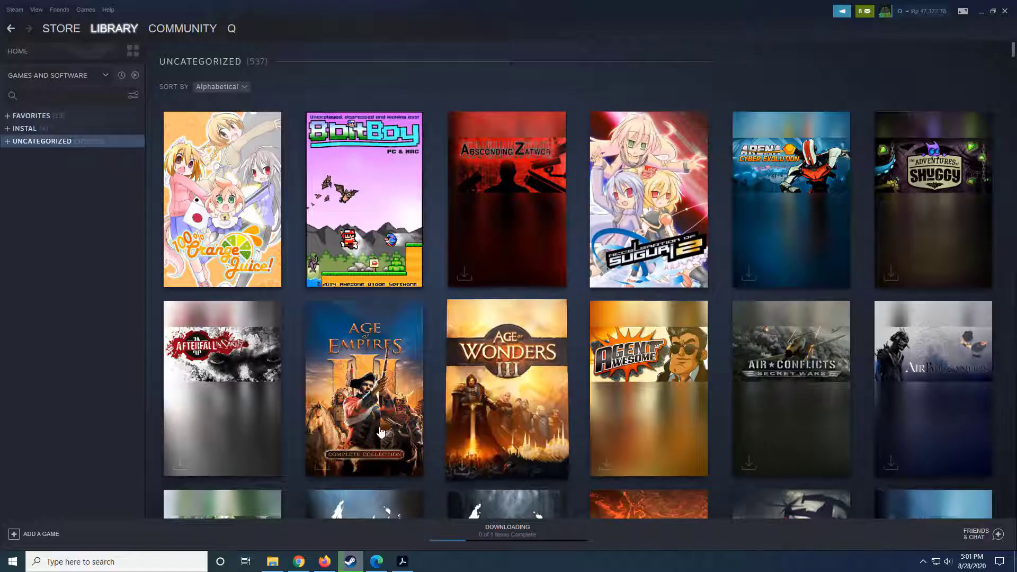
# Step: Show all open windows in Task View and switch to the CPPASAP-01-04.pdf window
pyautogui.click(252, 564)
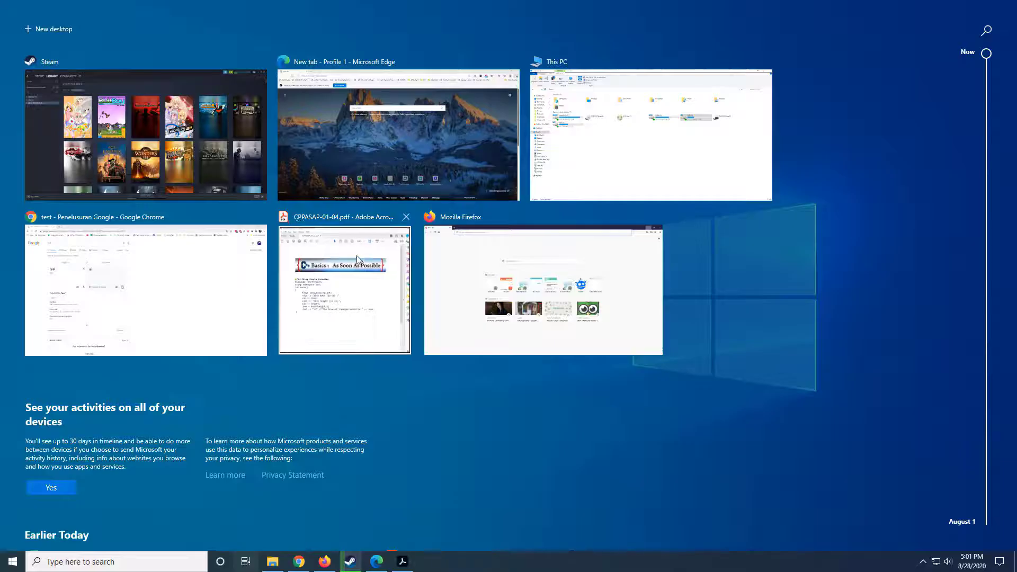
pyautogui.click(323, 259)
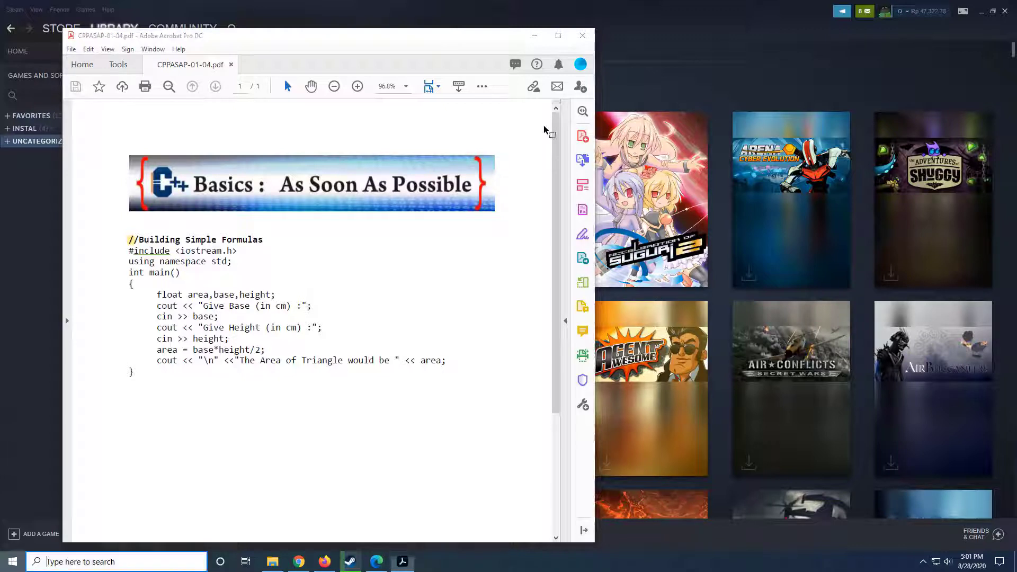
pyautogui.press('super')
pyautogui.press('super')
pyautogui.press('super')
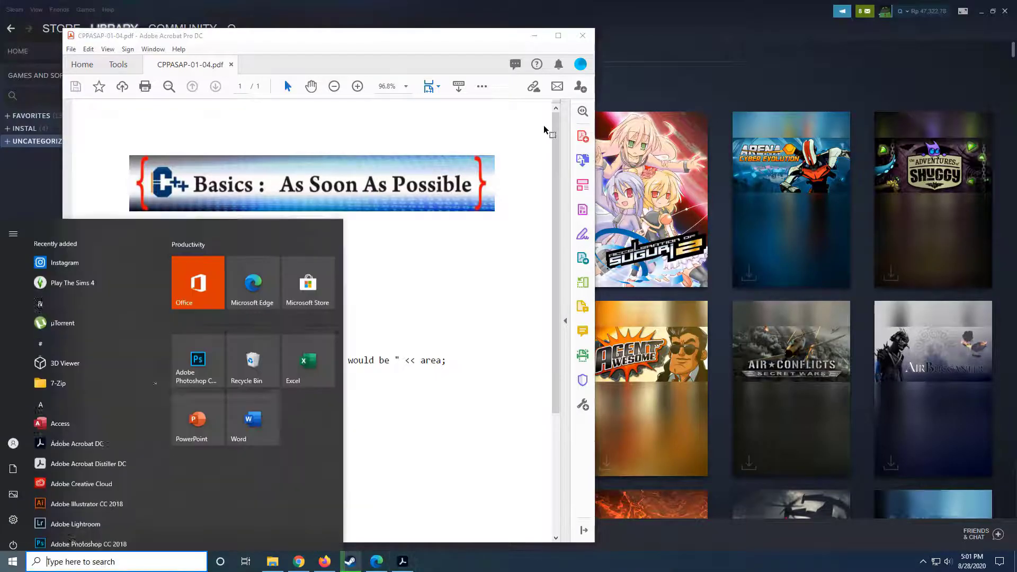
pyautogui.press('super')
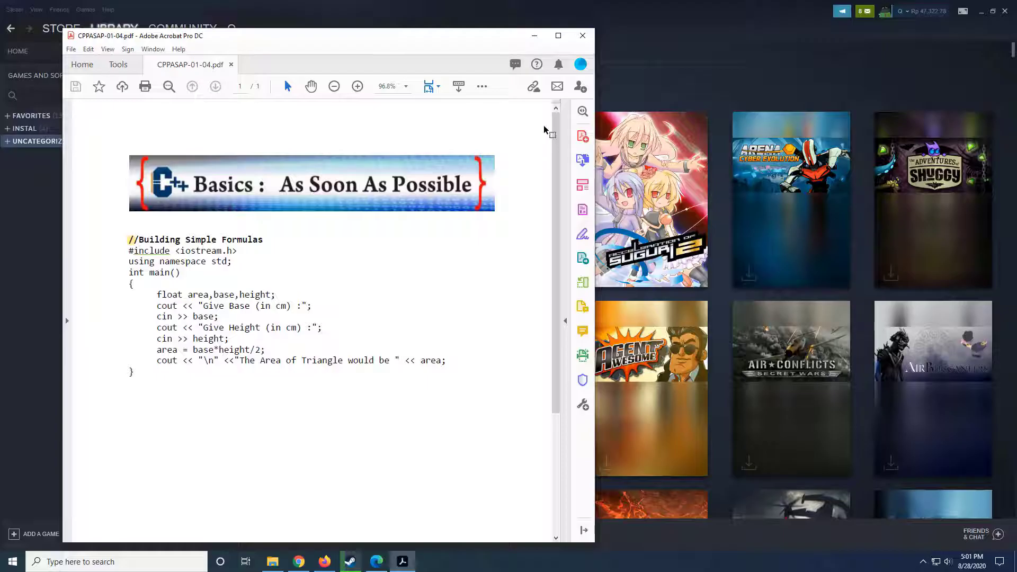
# Step: Examine the activity timeline in Task View from the present back to August 1 and return to the newest entries
pyautogui.press('super+Tab')
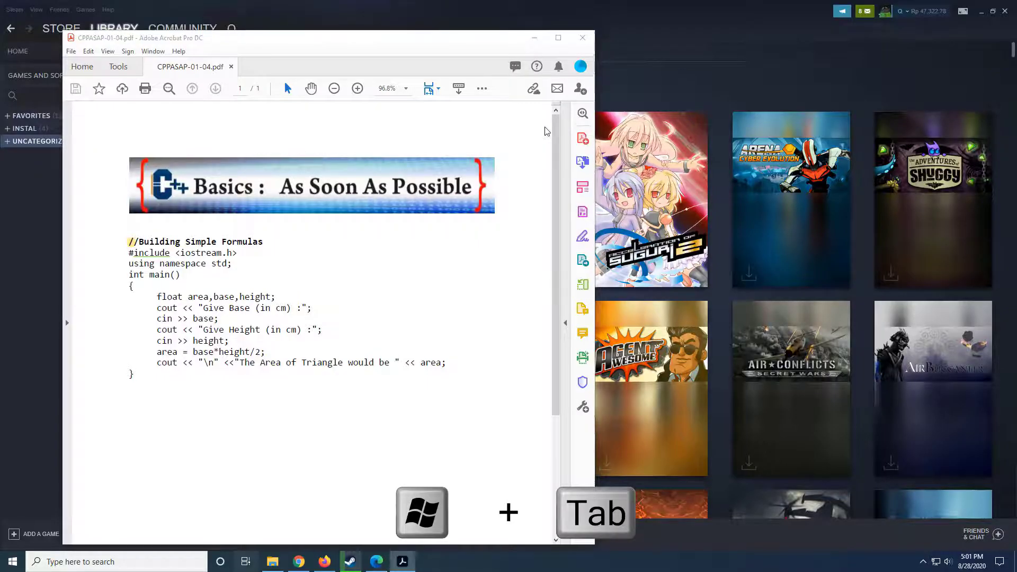
pyautogui.press('super+Tab')
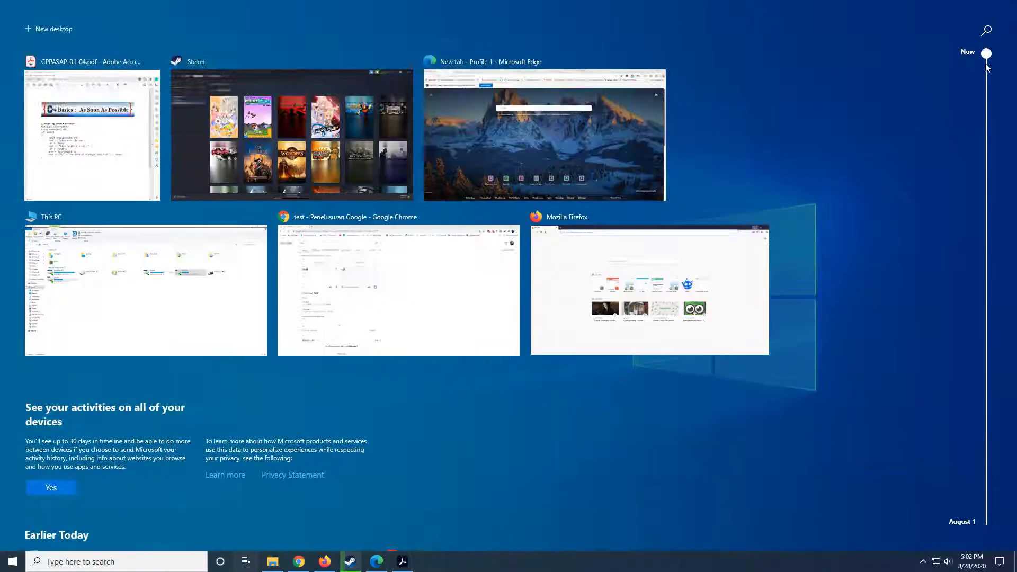
pyautogui.moveTo(985, 63)
pyautogui.mouseDown()
pyautogui.moveTo(986, 71)
pyautogui.moveTo(1001, 51)
pyautogui.moveTo(986, 205)
pyautogui.moveTo(985, 520)
pyautogui.mouseUp()
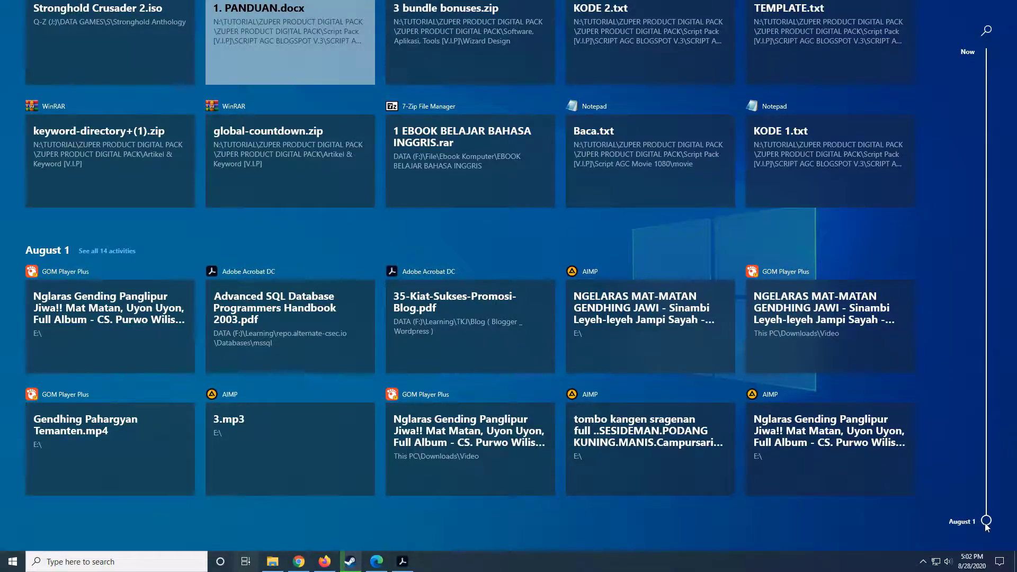
pyautogui.moveTo(985, 522); pyautogui.dragTo(994, 65)
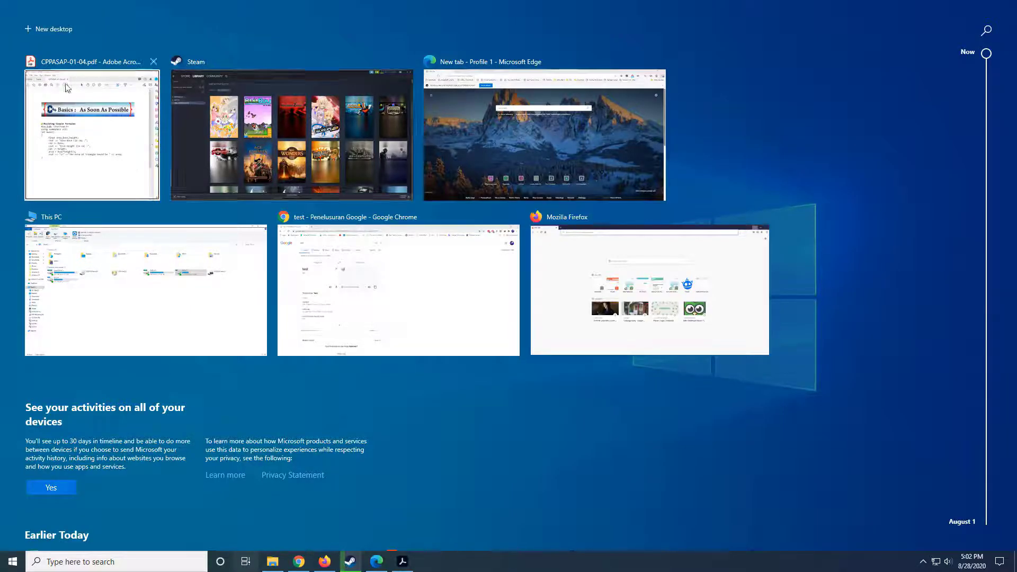
# Step: Create a second virtual desktop in Task View and switch to it
pyautogui.click(46, 30)
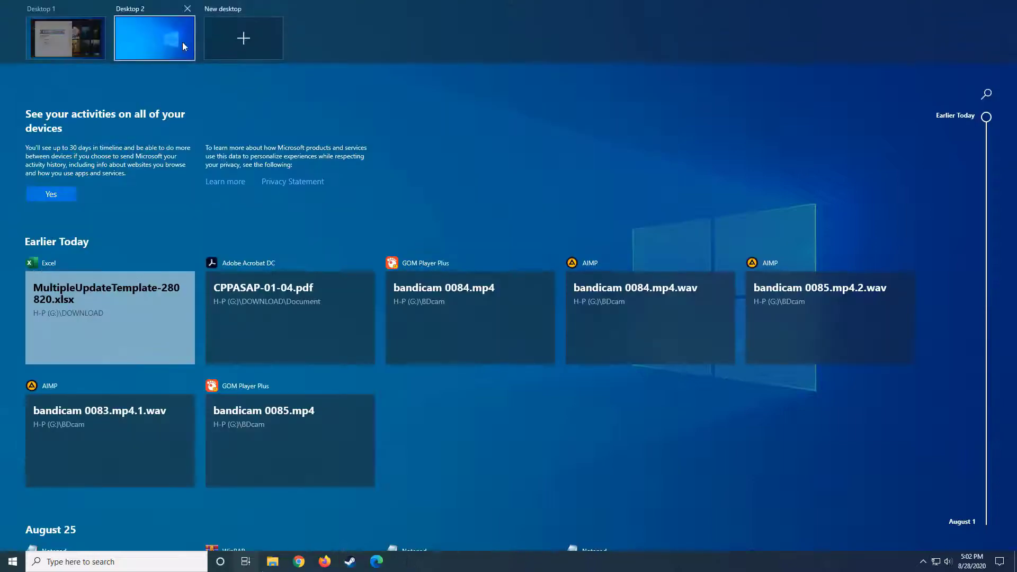
pyautogui.click(162, 41)
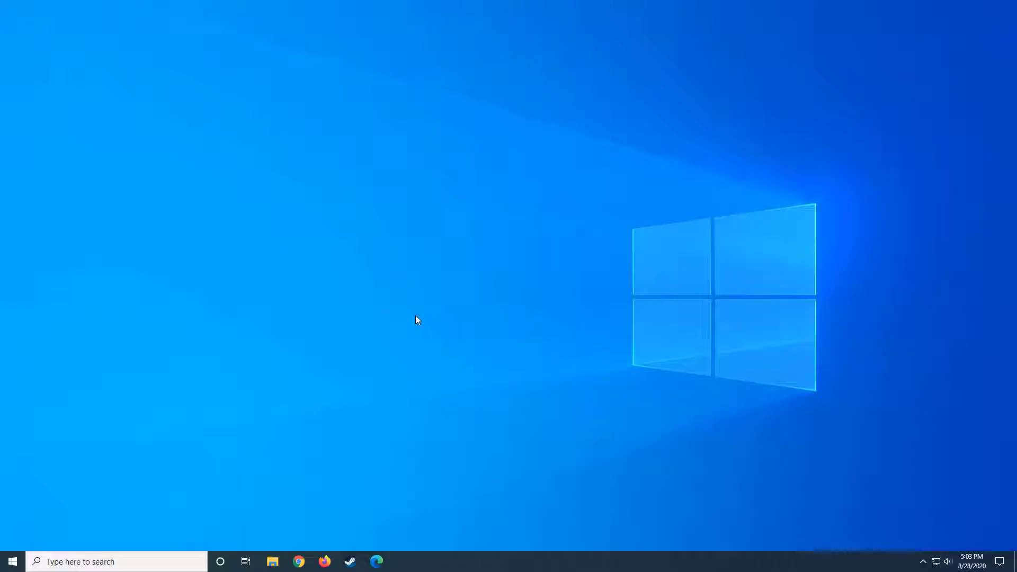
# Step: Switch from Desktop 2 back to Desktop 1 through Task View and move the PDF window toward the screen's centre
pyautogui.click(246, 561)
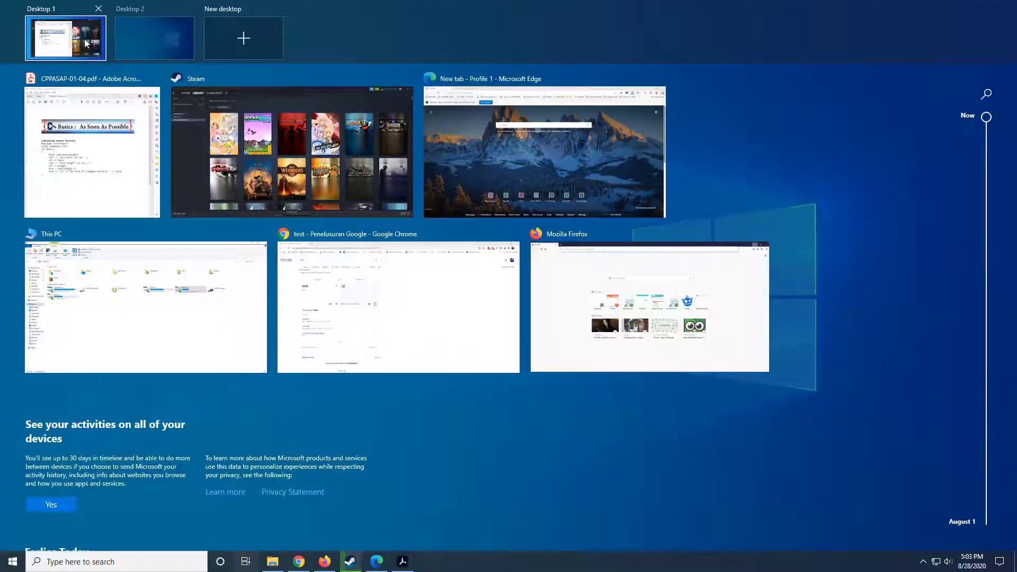
pyautogui.click(151, 40)
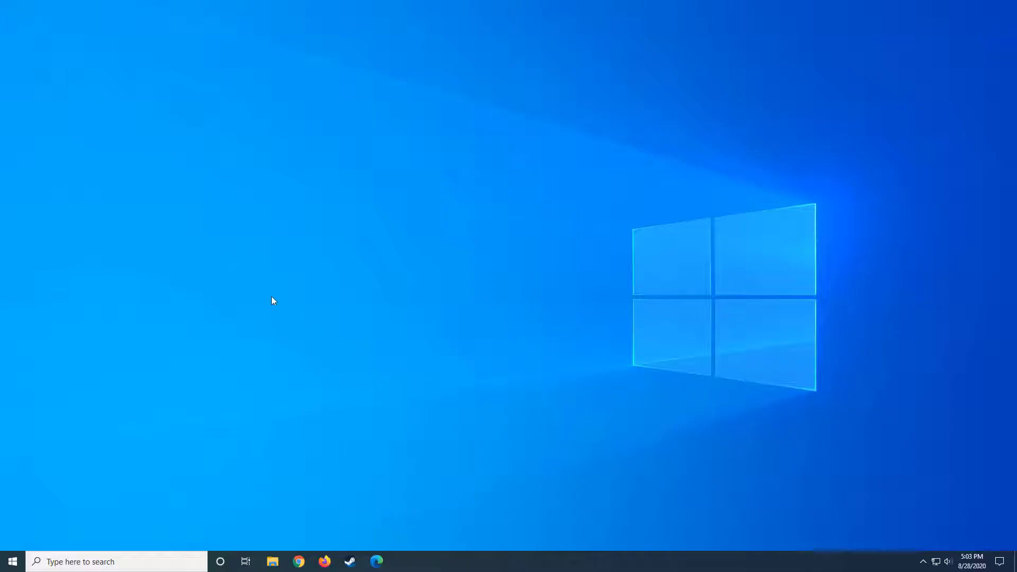
pyautogui.press('super+Tab')
pyautogui.press('super')
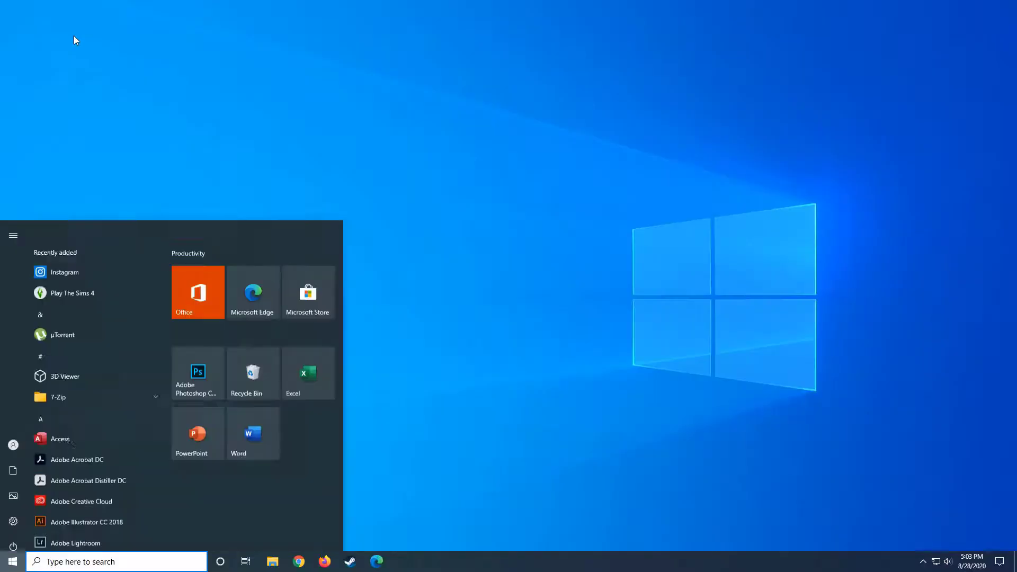
pyautogui.press('super+Tab')
pyautogui.click(76, 47)
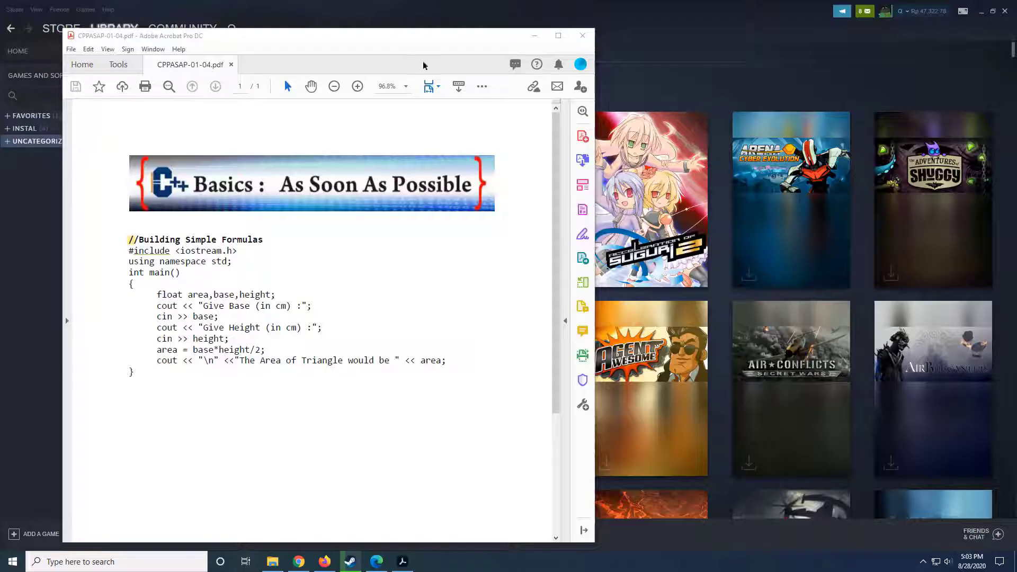
pyautogui.moveTo(447, 44); pyautogui.dragTo(608, 53)
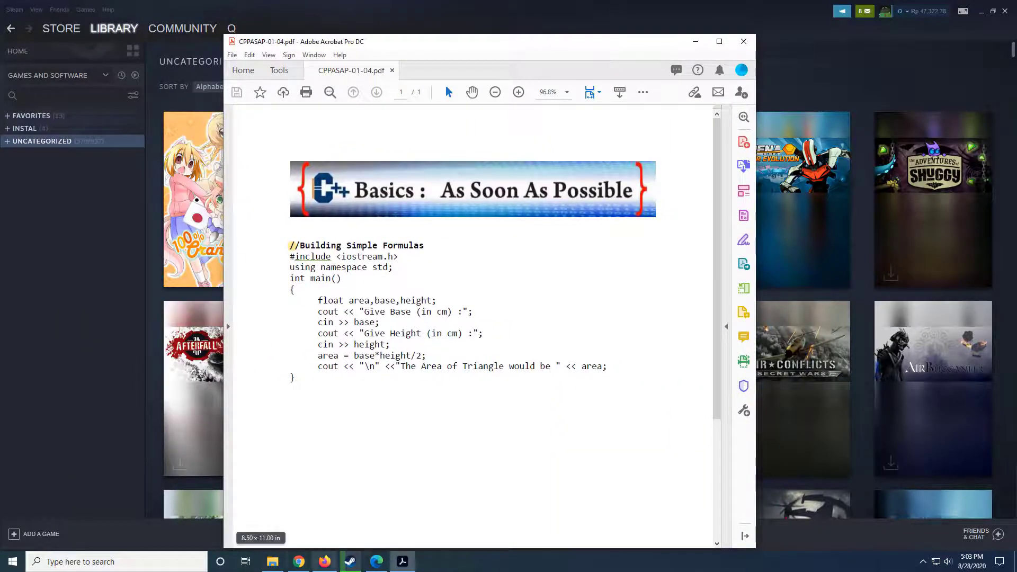
# Step: Switch to Google Chrome and load youtube.com in the current tab
pyautogui.click(299, 561)
pyautogui.click(216, 29)
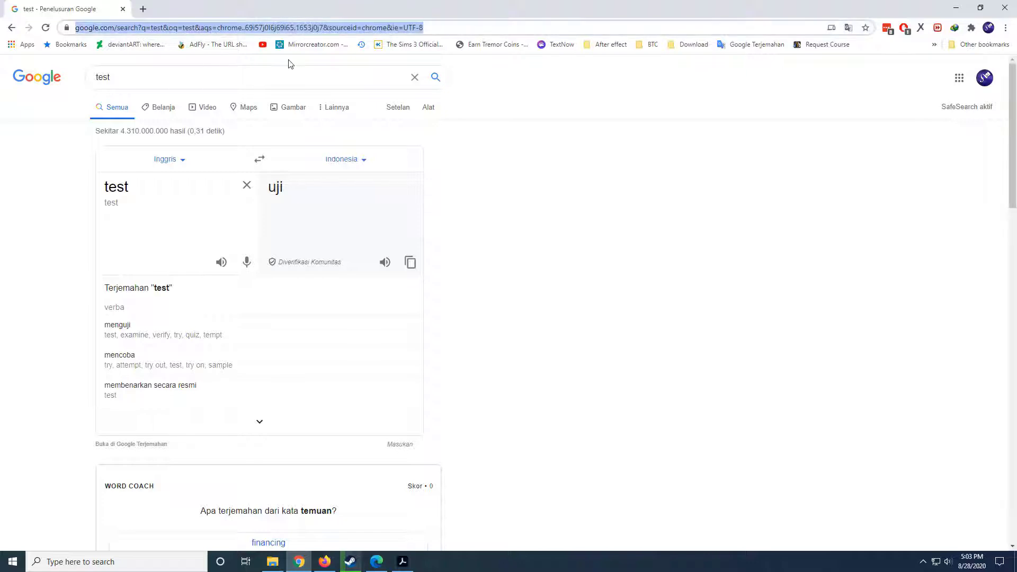
pyautogui.write('you')
pyautogui.press('Return')
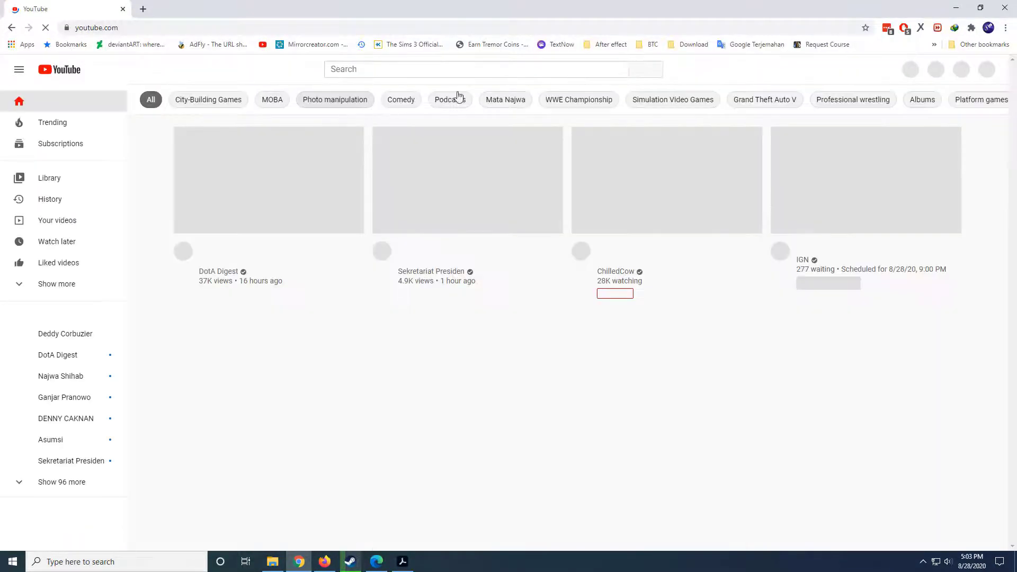
# Step: Play the video "NIGMA vs VP - WEEK 3 IMMORTAL" from the YouTube home page and minimize Chrome
pyautogui.scroll(-3, 442, 244)
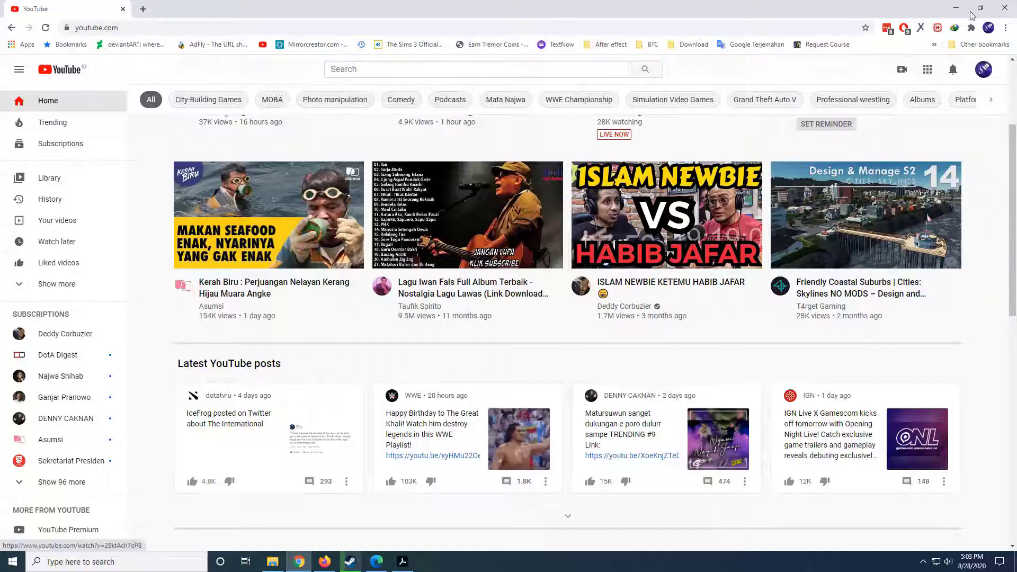
pyautogui.scroll(3, 336, 100)
pyautogui.click(300, 134)
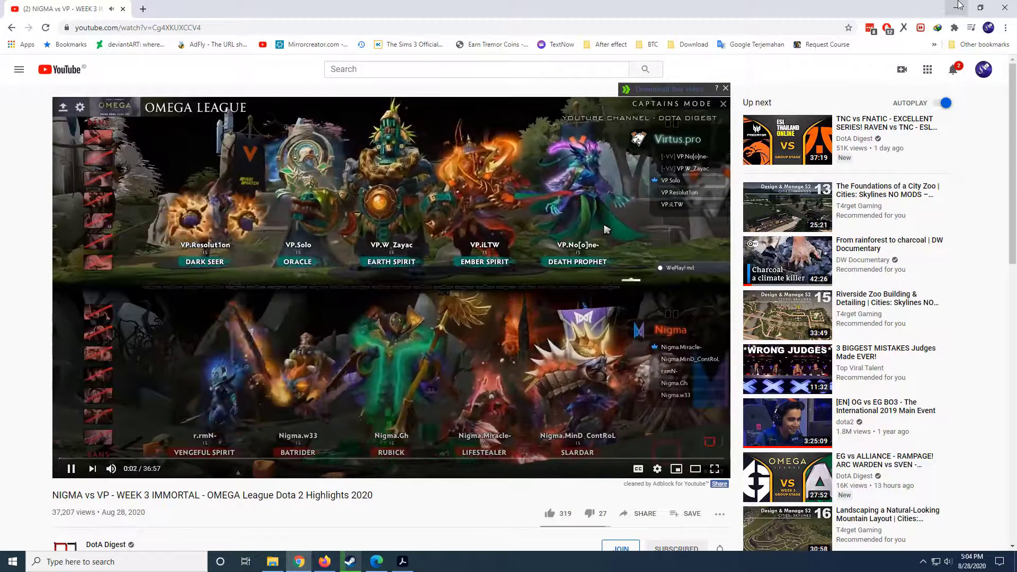
pyautogui.click(963, 5)
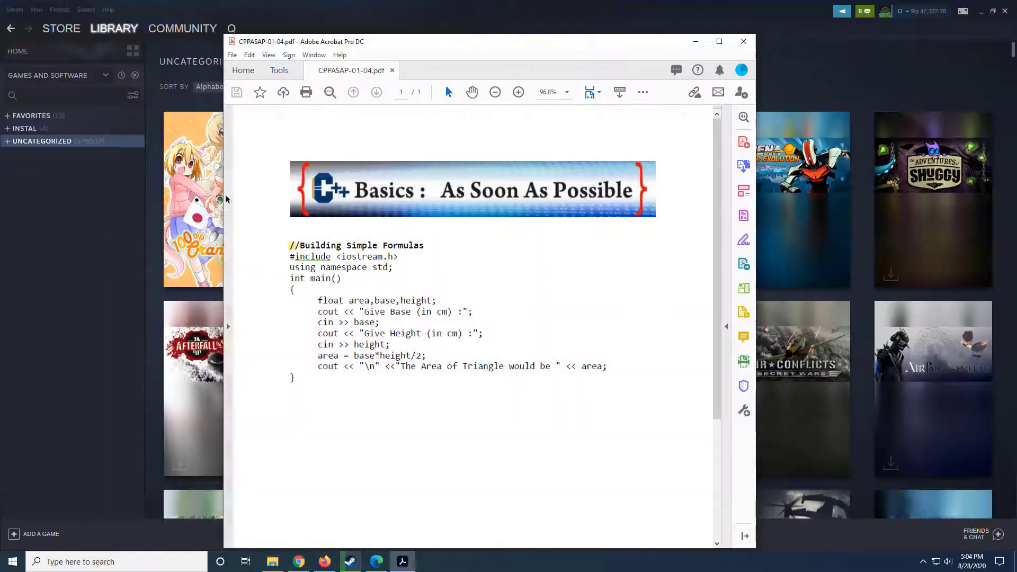
# Step: Switch to Desktop 2 through Task View and preview the windows open on Desktop 1
pyautogui.press('super+Tab')
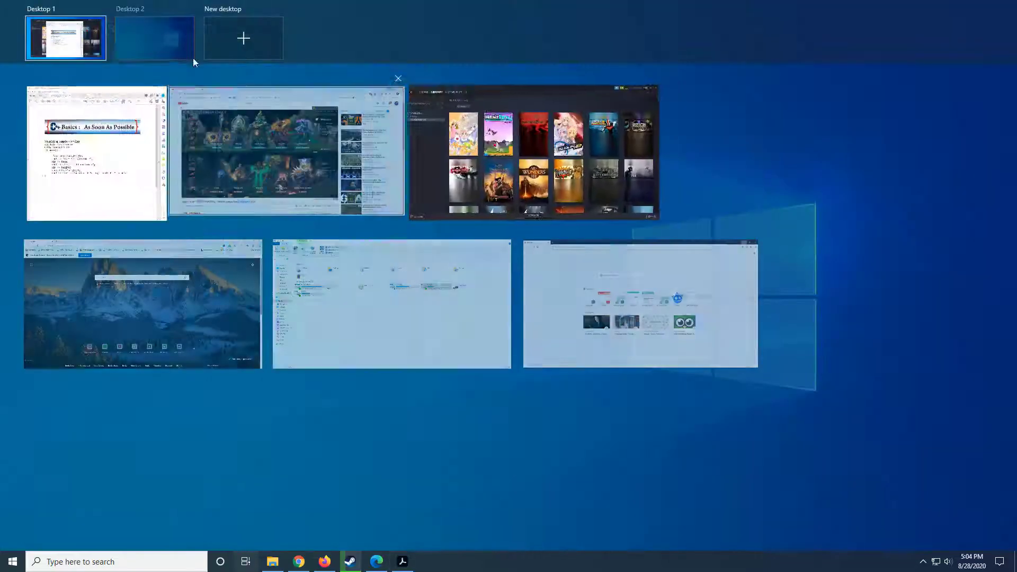
pyautogui.click(166, 32)
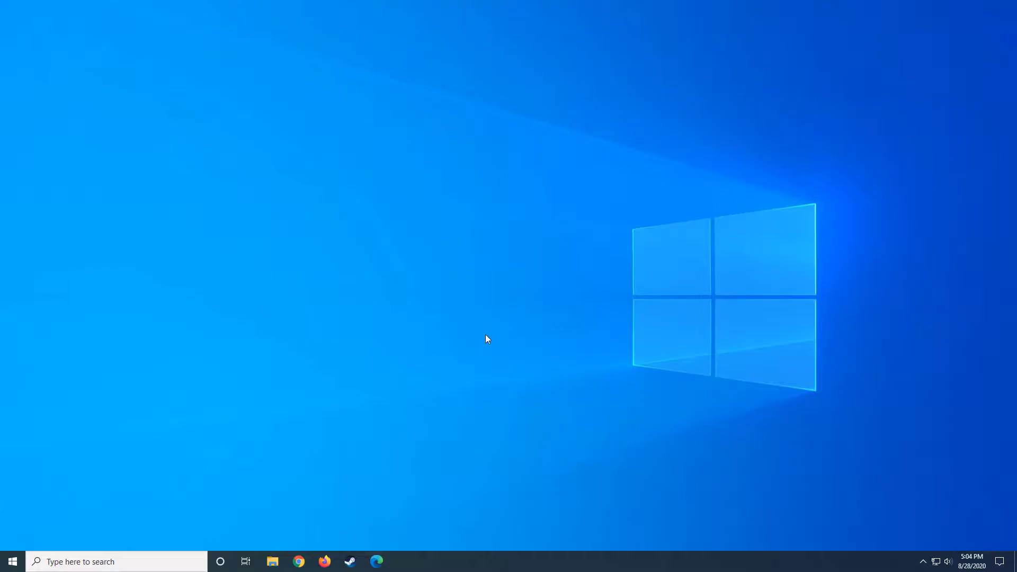
pyautogui.press('super+Tab')
pyautogui.click(150, 41)
pyautogui.press('super+Tab')
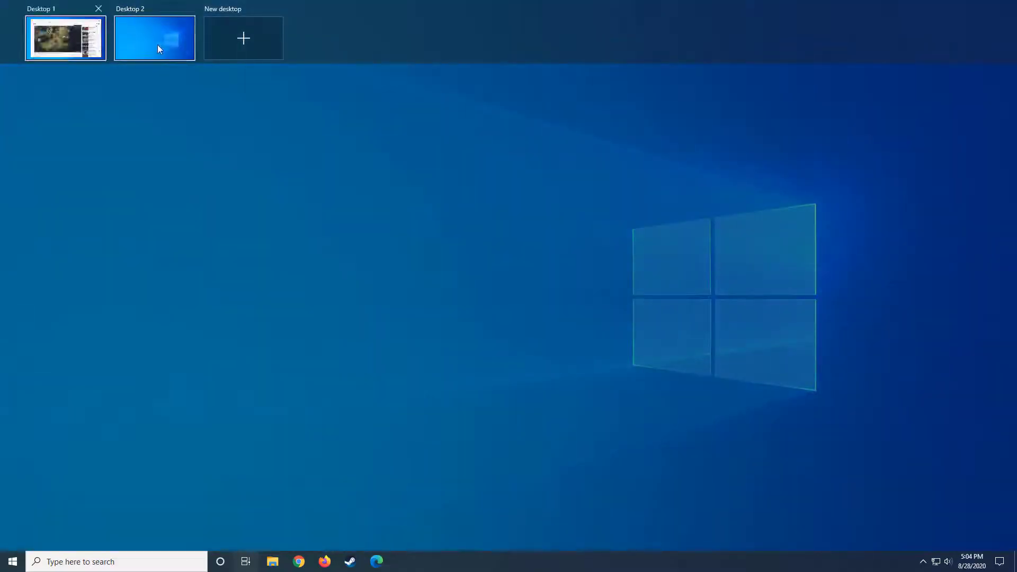
pyautogui.click(155, 46)
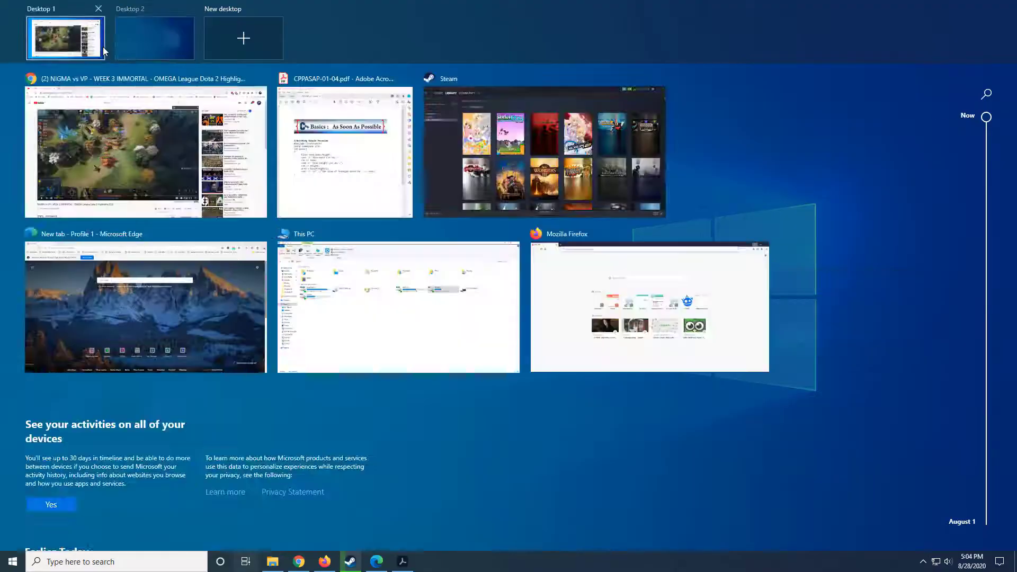